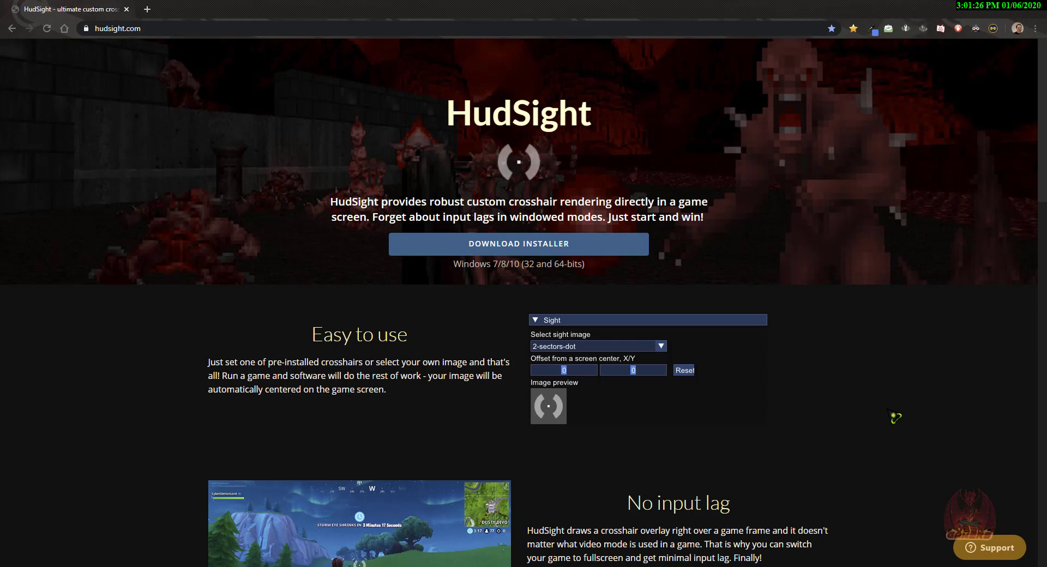
Step: Review hudsight.com's No input lag and Compatibility sections, then bring up HudSight's settings window
scroll(786, 413, "down", 8)
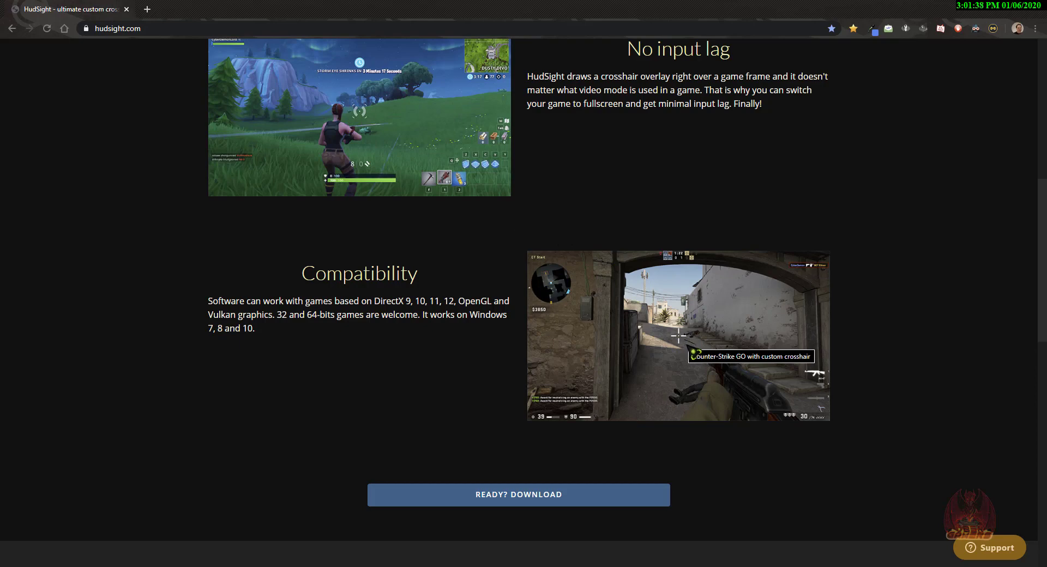
scroll(652, 359, "up", 3)
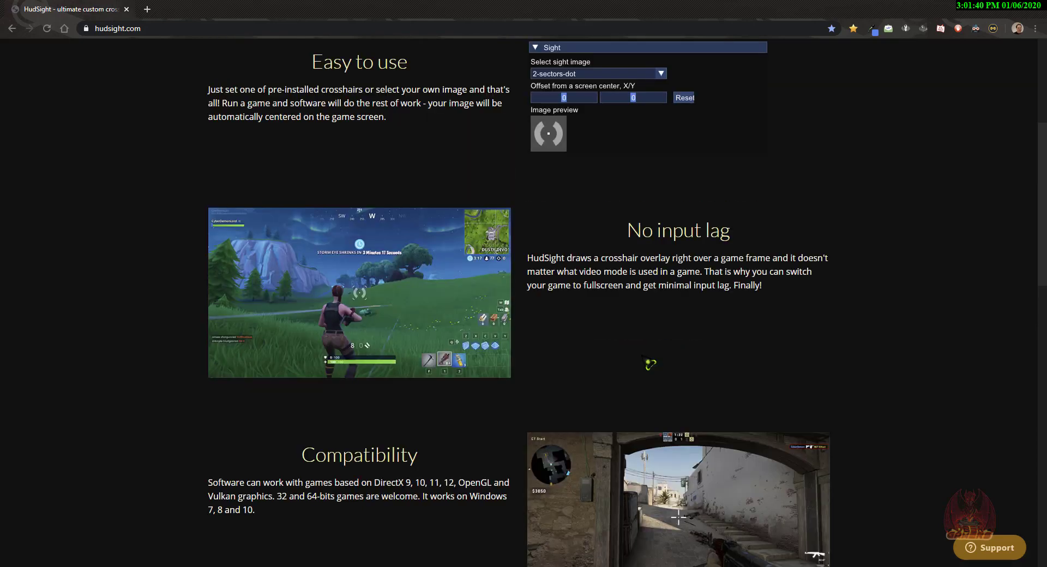
scroll(646, 349, "down", 2)
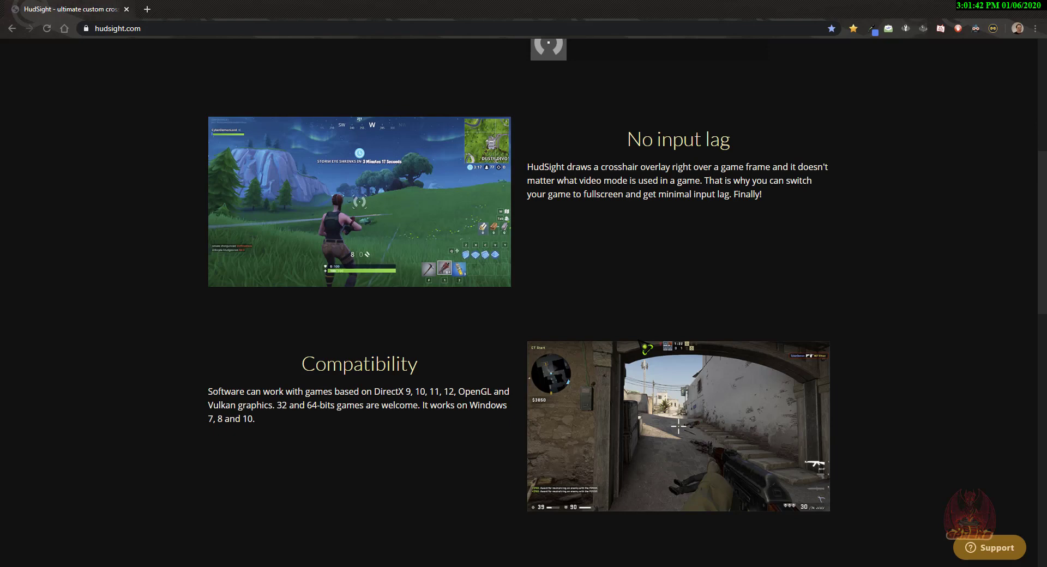
scroll(426, 442, "down", 2)
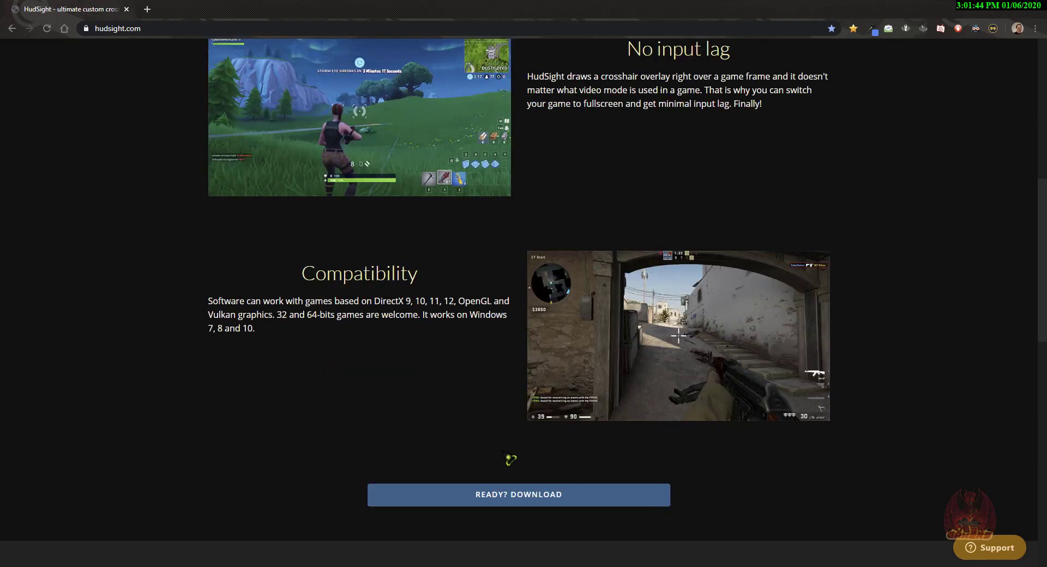
left_click(578, 452)
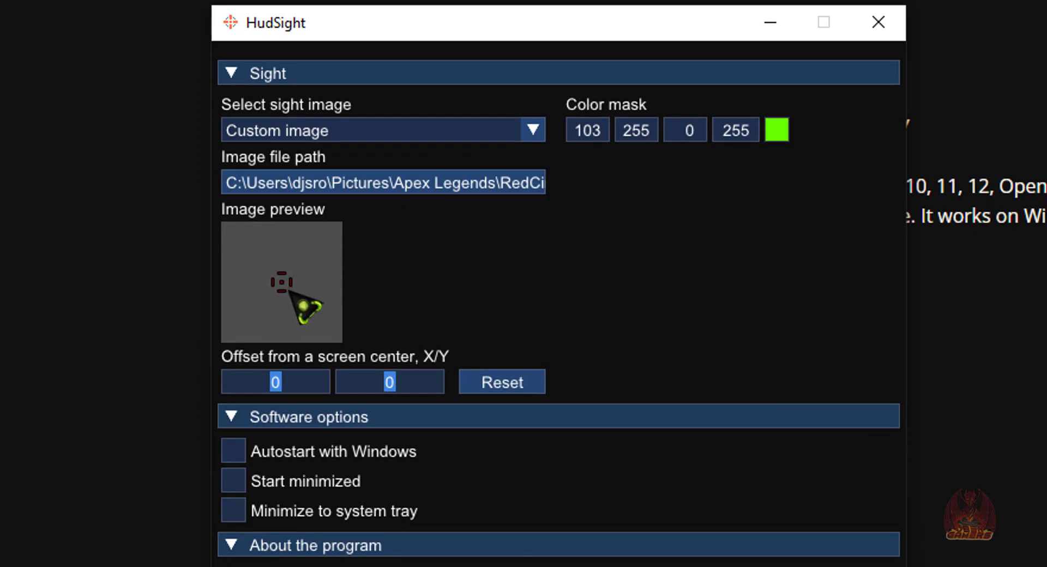
Step: Change the sight image to cross-dot, previewed green, and bring up the colour mask editor
left_click(447, 133)
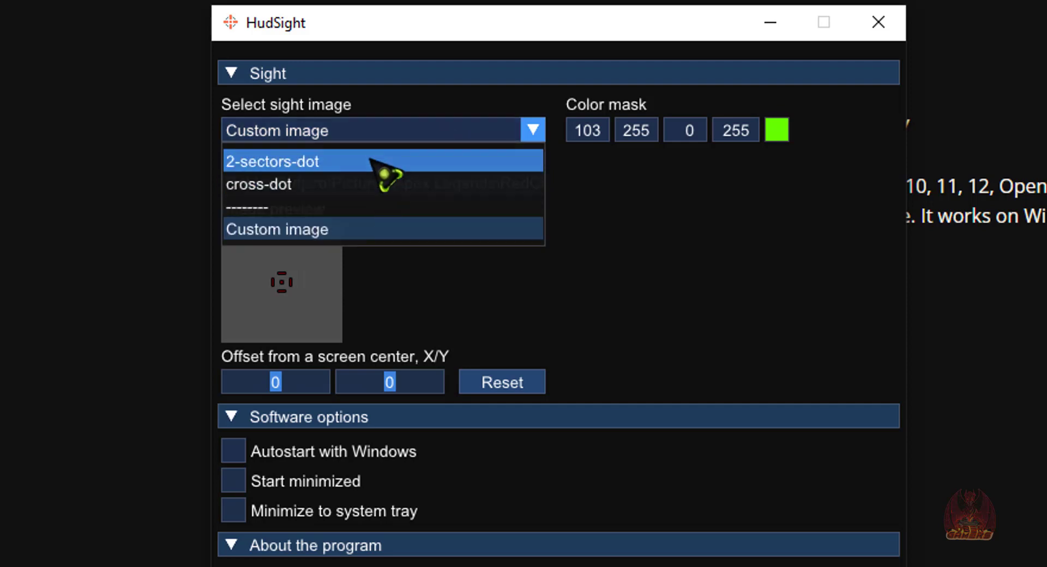
left_click(376, 161)
left_click(382, 131)
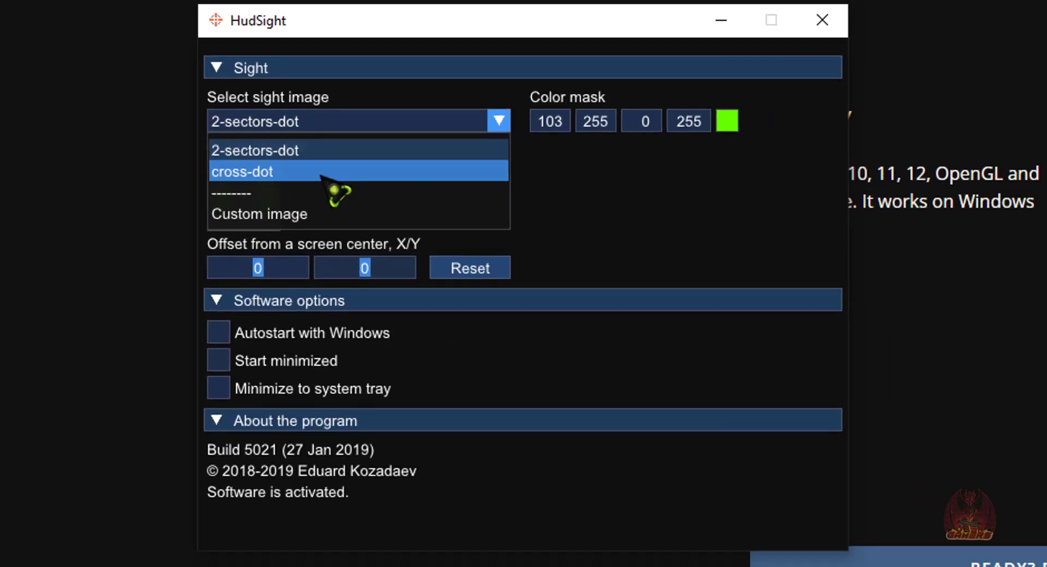
left_click(322, 171)
left_click(703, 116)
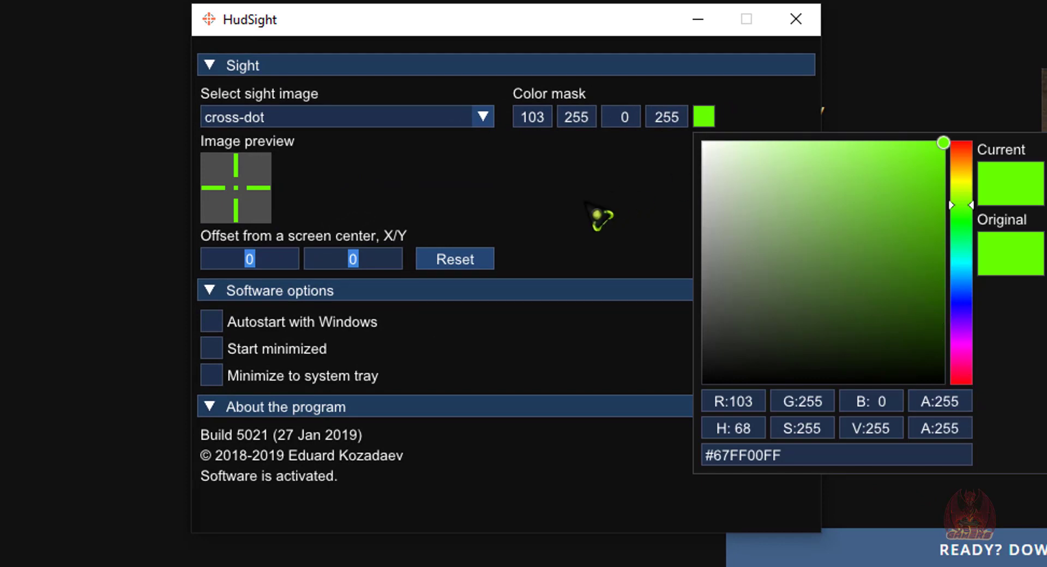
Step: Keep cross-dot, cut the 67FF00FF hex code to the clipboard, and try a red mask
left_click(578, 219)
left_click(484, 120)
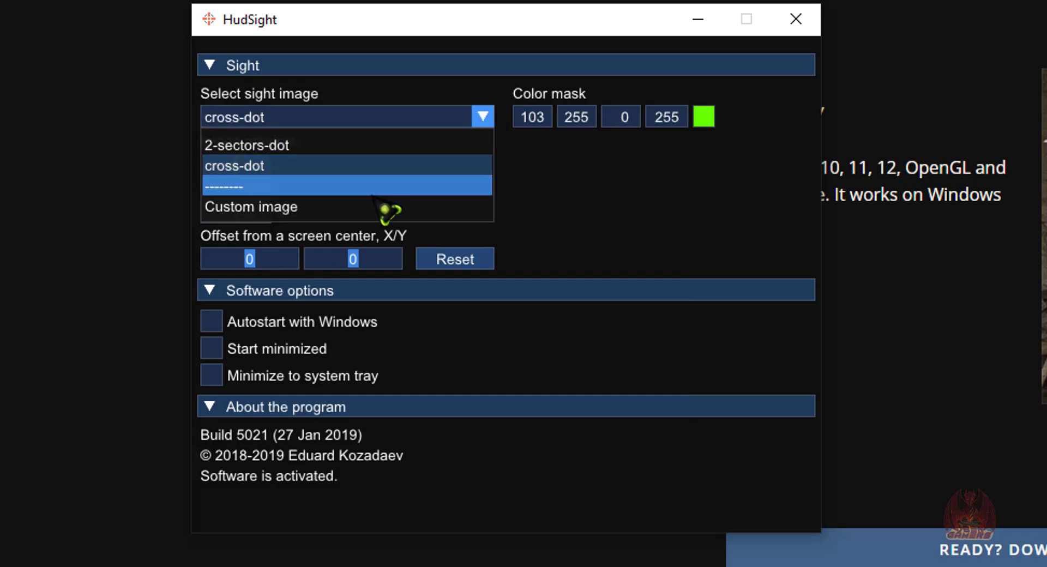
left_click(758, 121)
left_click(704, 117)
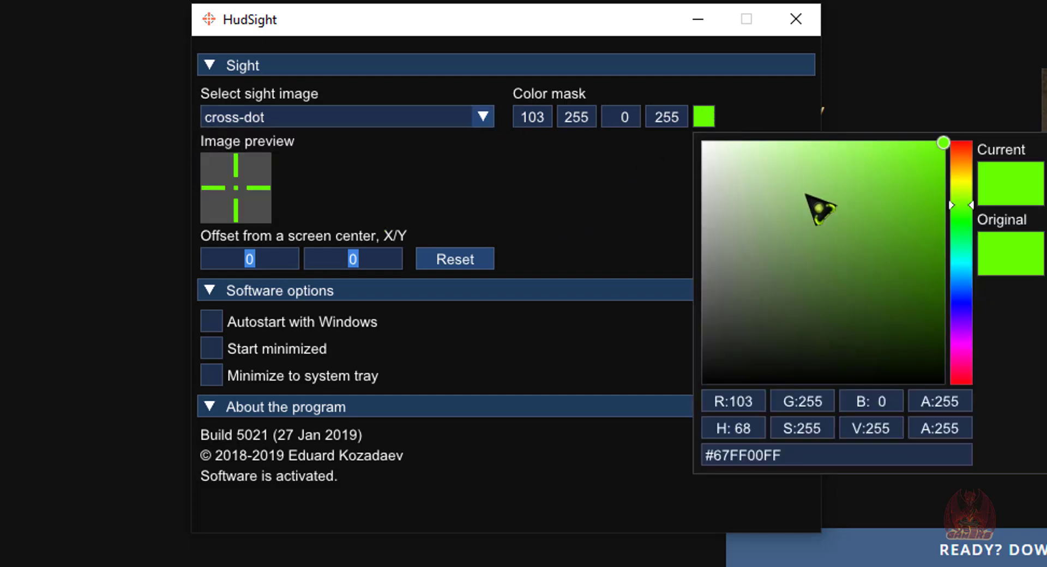
left_click(706, 455)
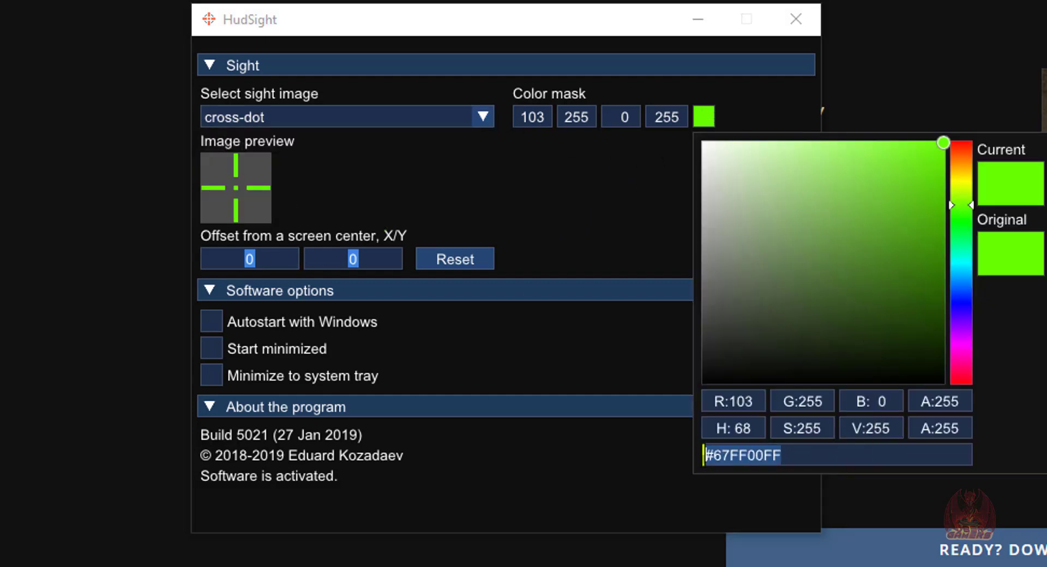
key("ctrl+x")
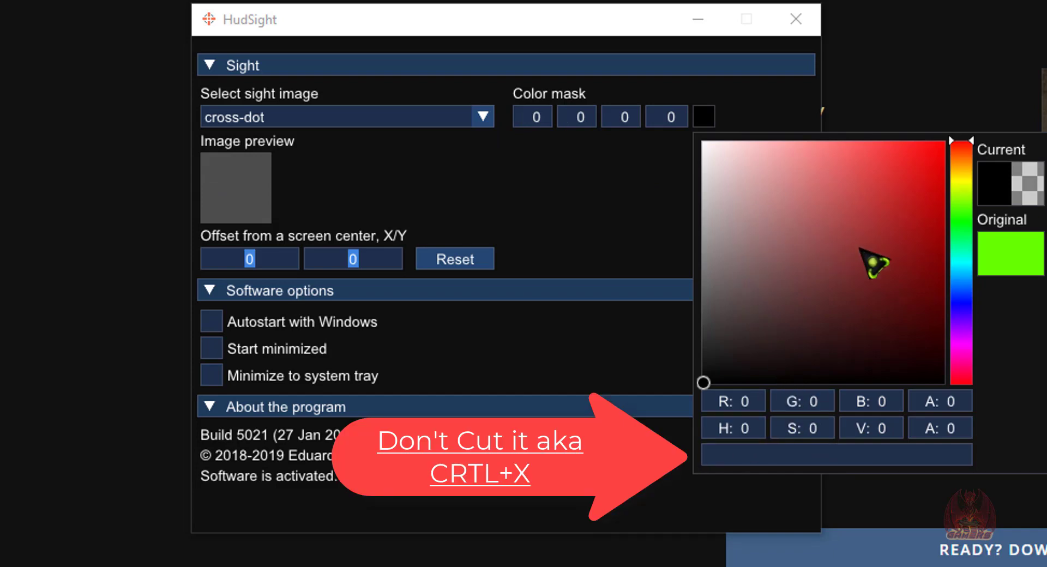
left_click_drag(881, 226, 916, 201)
left_click(594, 183)
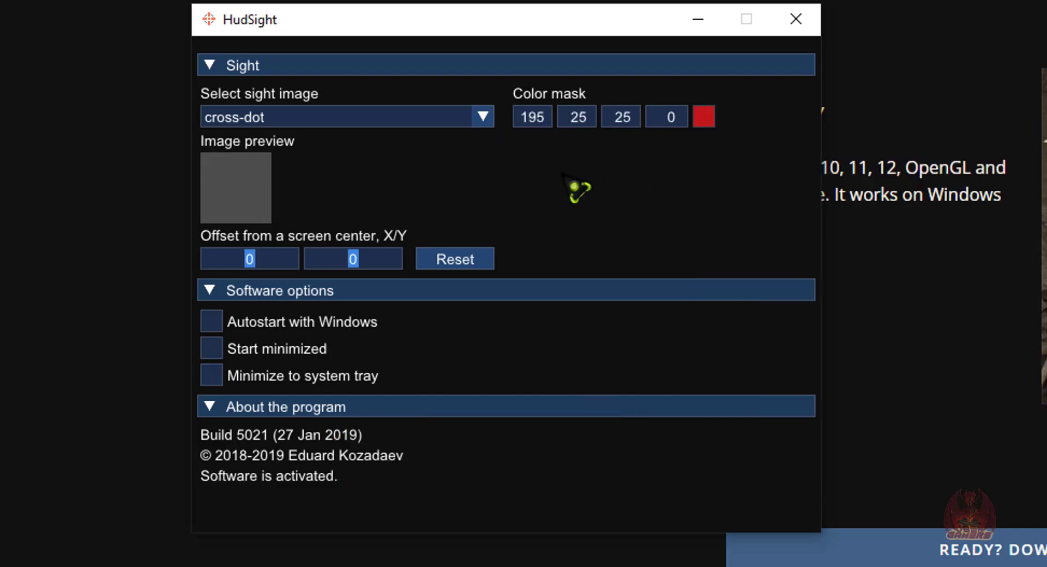
Step: Switch the sight image to 2-sectors-dot
left_click(425, 115)
left_click(365, 167)
left_click(376, 118)
left_click(382, 143)
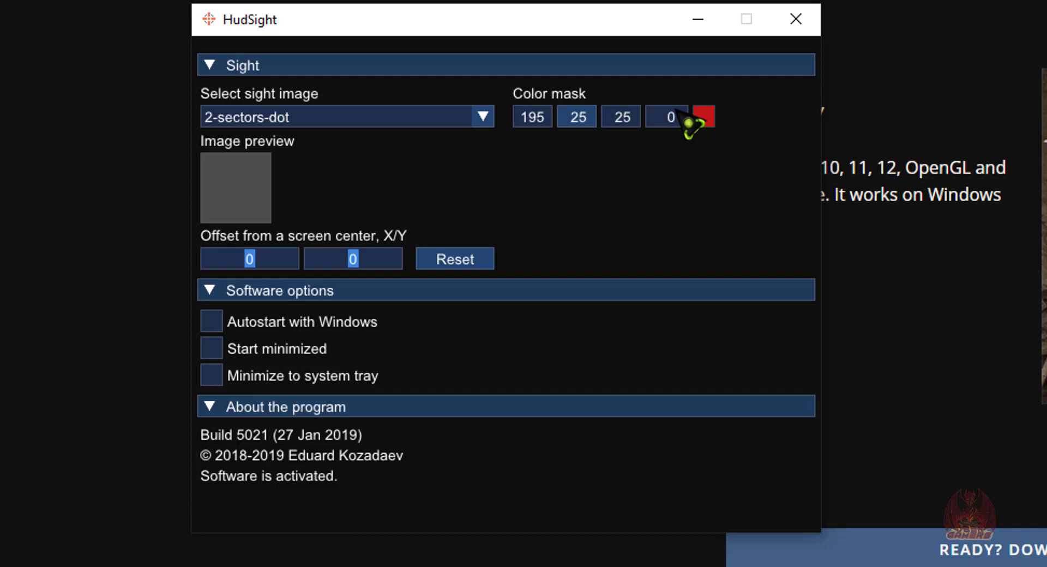
Step: Darken the red mask, then paste 67FF00FF back to restore the green colour
left_click(704, 117)
mouse_move(711, 141)
left_mouse_down()
mouse_move(864, 197)
mouse_move(952, 159)
mouse_move(928, 249)
mouse_move(890, 315)
left_mouse_up()
left_click(582, 200)
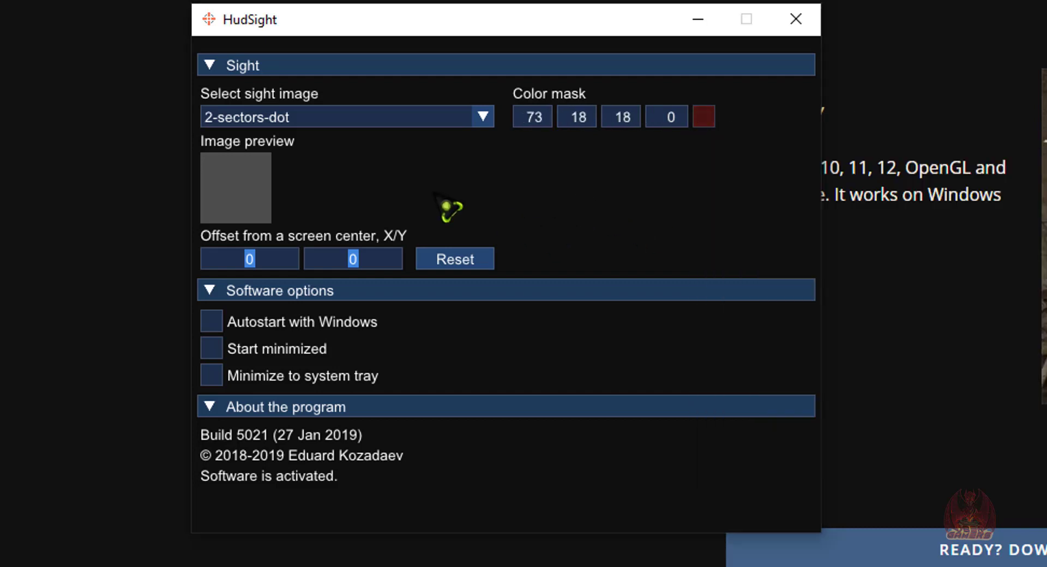
left_click(703, 117)
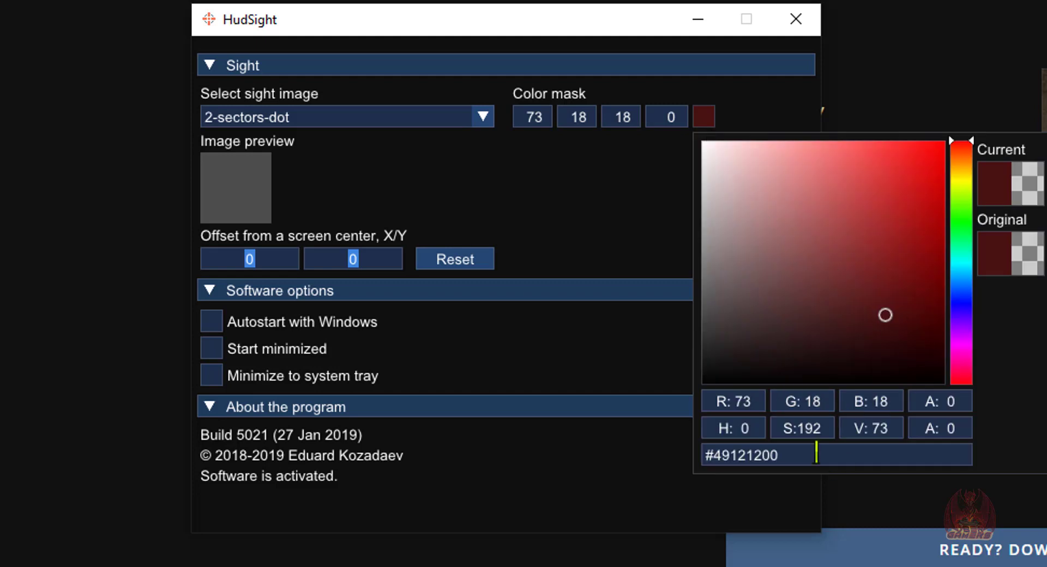
left_click(817, 454)
key("ctrl+v")
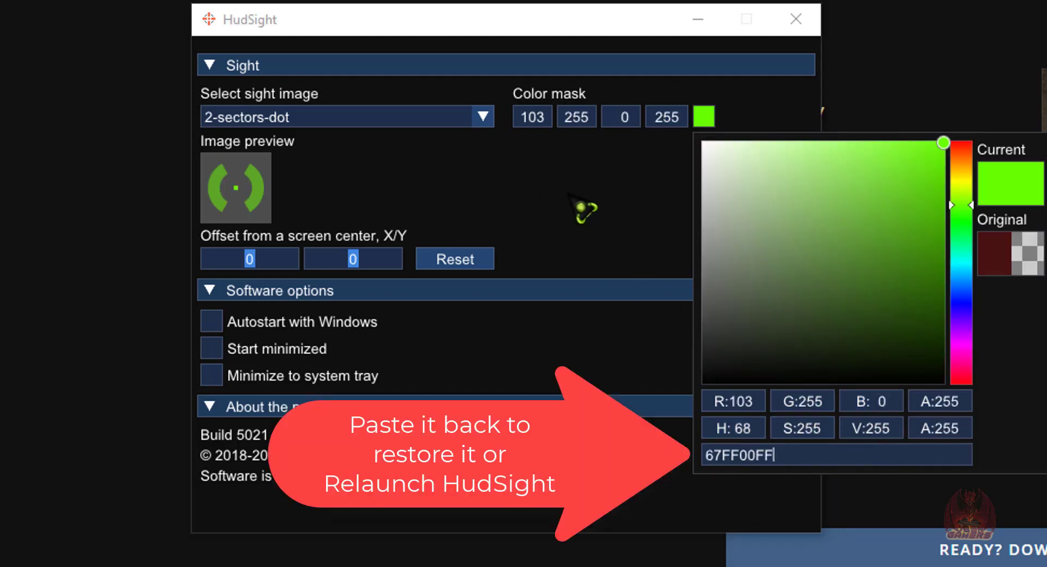
Step: Preview darker green, grey, blue and red-orange mask colours in the colour picker
mouse_move(943, 281)
left_mouse_down()
mouse_move(934, 304)
mouse_move(936, 203)
mouse_move(935, 375)
mouse_move(945, 220)
mouse_move(938, 331)
mouse_move(909, 307)
mouse_move(898, 337)
left_mouse_up()
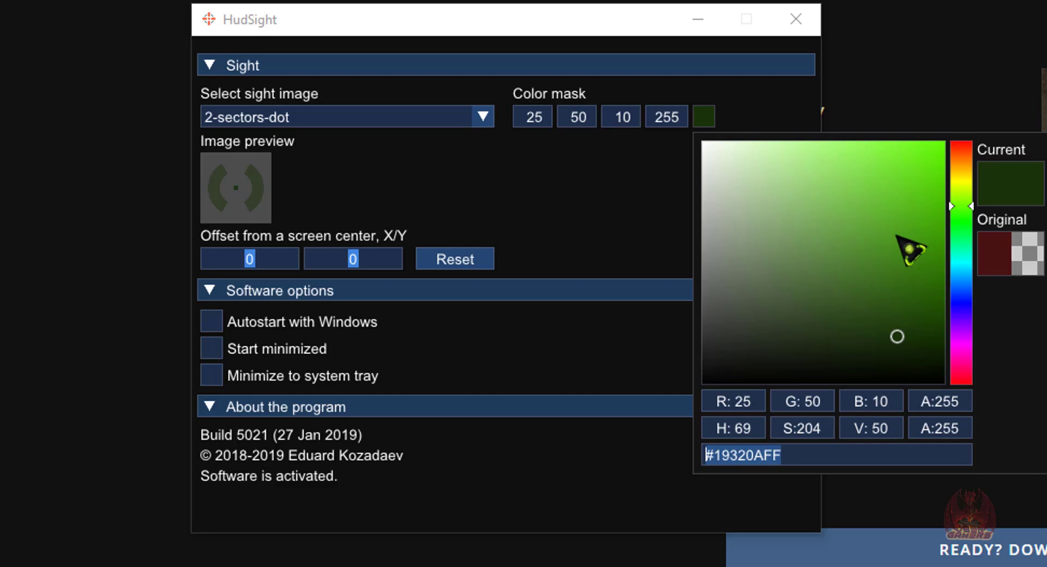
mouse_move(897, 235)
left_mouse_down()
mouse_move(928, 256)
mouse_move(813, 215)
mouse_move(865, 304)
mouse_move(762, 372)
mouse_move(900, 322)
mouse_move(921, 191)
mouse_move(950, 327)
mouse_move(900, 180)
mouse_move(830, 355)
mouse_move(899, 287)
mouse_move(896, 244)
left_mouse_up()
left_click_drag(961, 245, 961, 304)
mouse_move(899, 289)
left_mouse_down()
mouse_move(914, 296)
mouse_move(901, 199)
mouse_move(898, 302)
left_mouse_up()
mouse_move(961, 355)
left_mouse_down()
mouse_move(982, 406)
mouse_move(968, 156)
mouse_move(969, 329)
left_mouse_up()
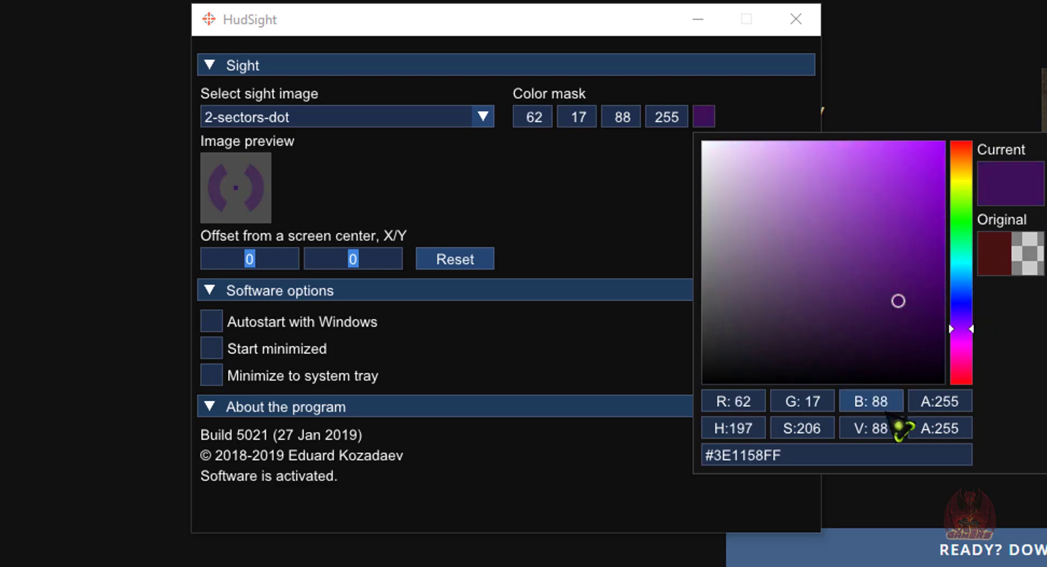
Step: Paste 67FF00FF into the hex field to restore green 103/255/0/255 and close the picker
left_click_drag(760, 452, 692, 453)
key("ctrl+v")
left_click(600, 289)
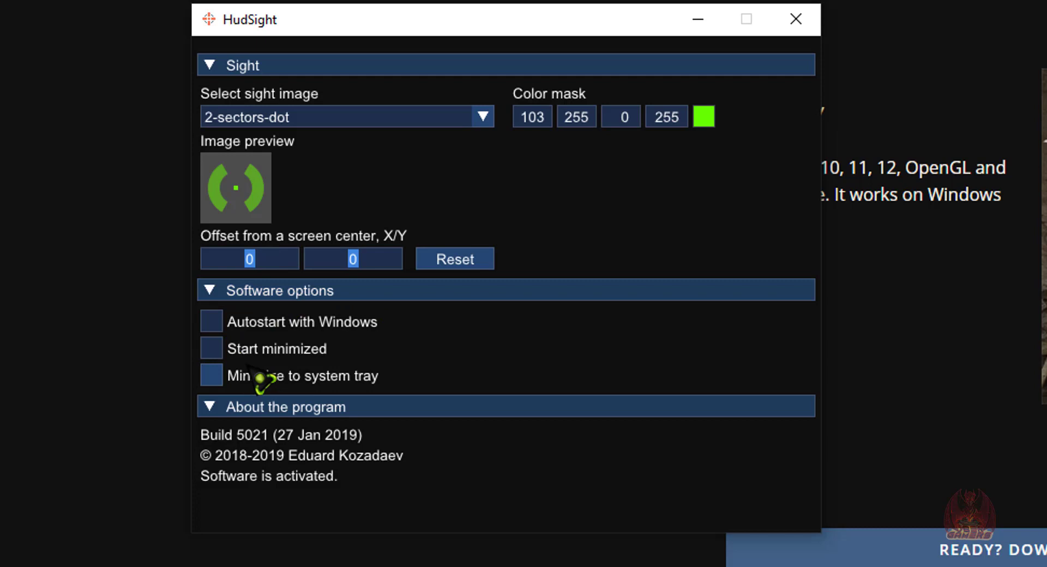
Step: Try enabling Autostart with Windows, Start minimized and Minimize to system tray
left_click(213, 322)
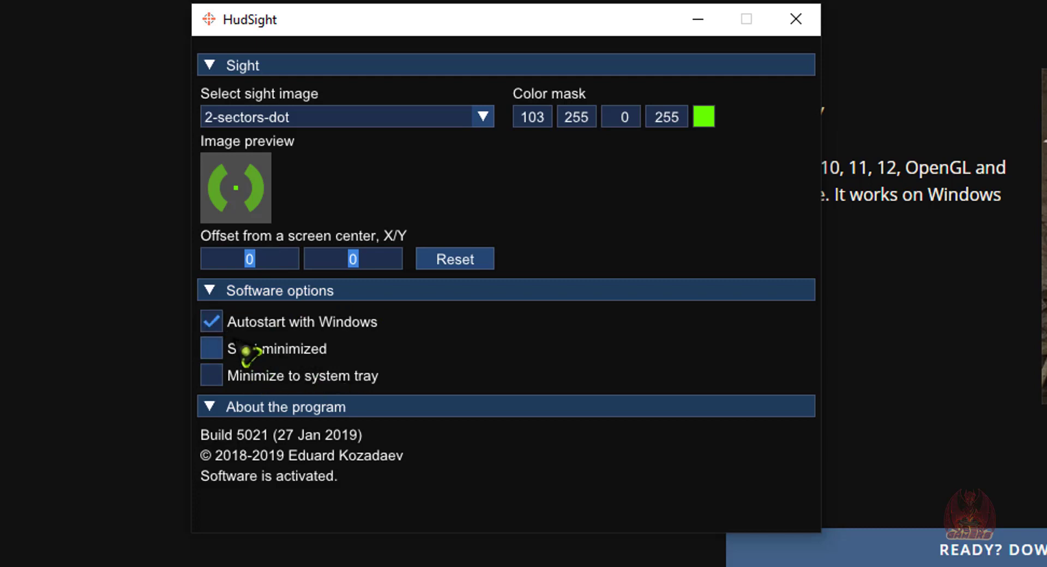
left_click(211, 321)
left_click(212, 322)
left_click(212, 348)
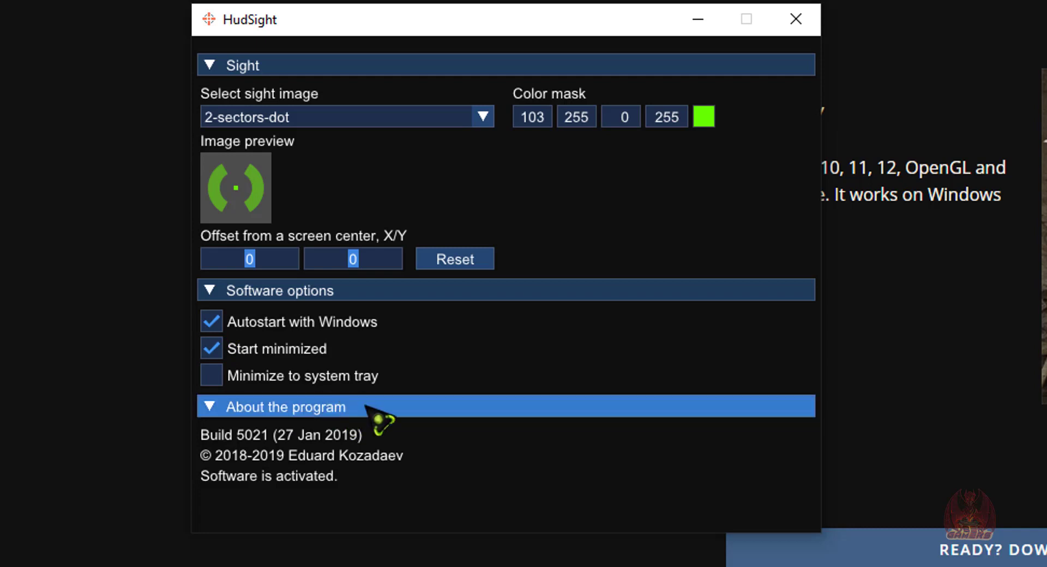
left_click(212, 375)
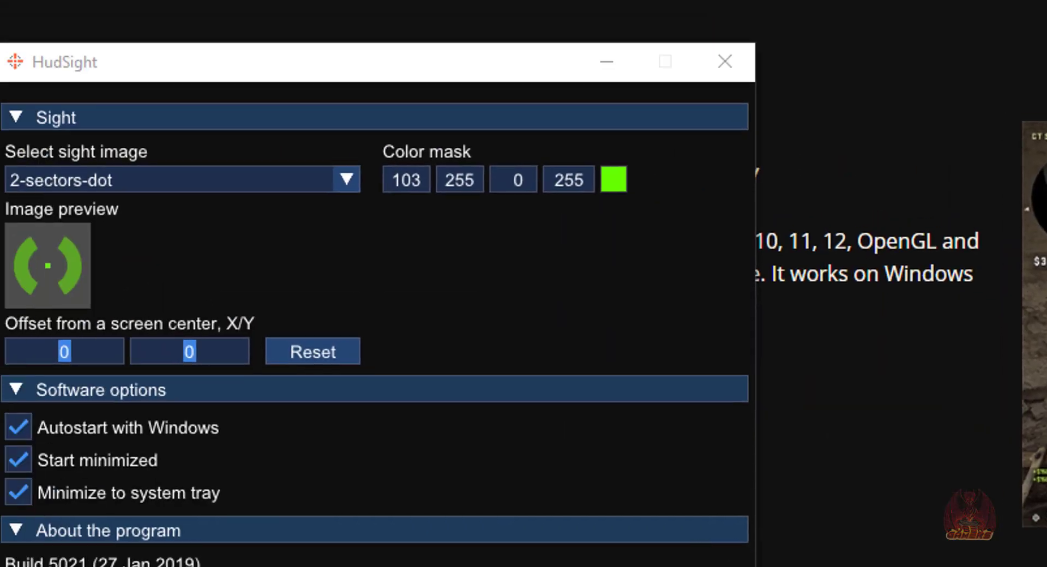
Step: Turn all three startup options back off and set the sight to Custom image
left_click(34, 498)
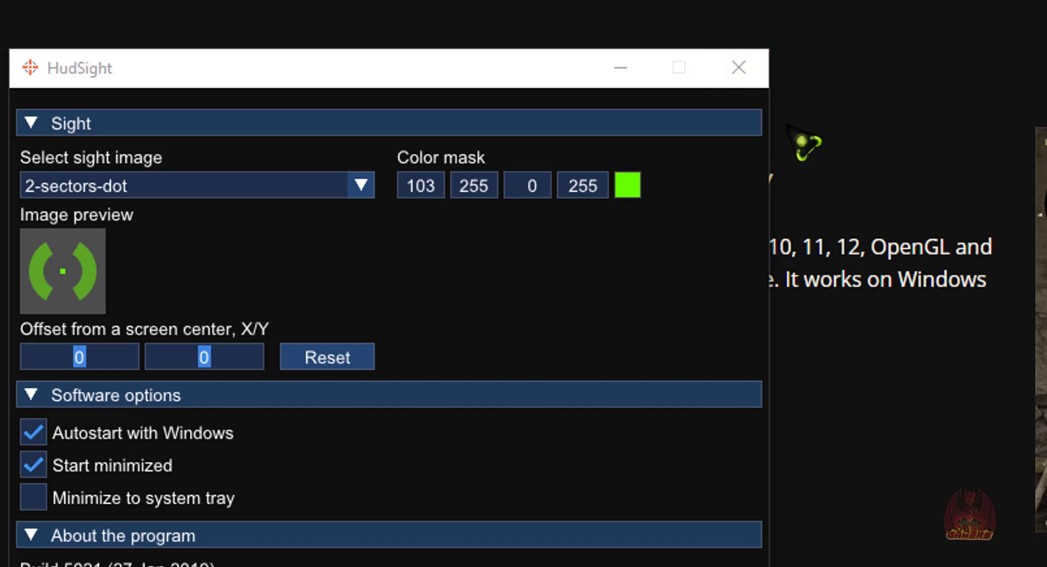
left_click(33, 465)
left_click(33, 433)
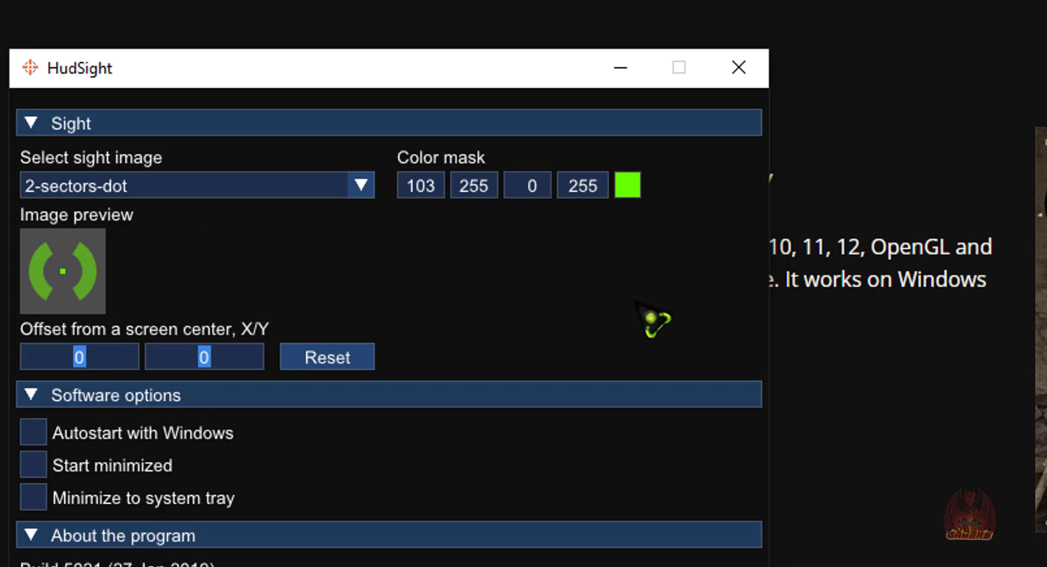
left_click(248, 187)
left_click(180, 294)
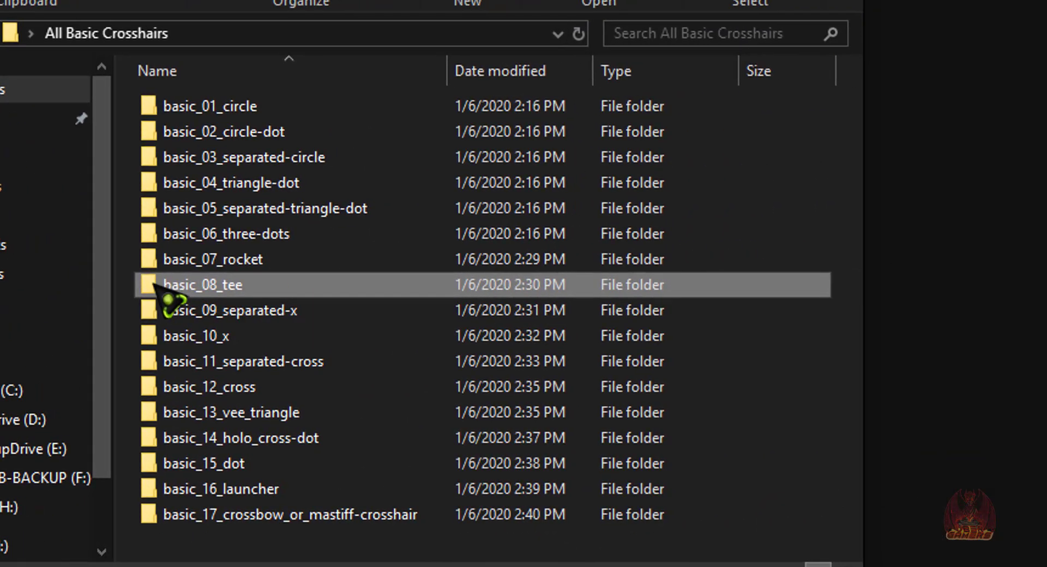
Step: Look into basic_08_tee, then open basic_11_separated-cross's PNG folder of three crosshair images
double_click(224, 294)
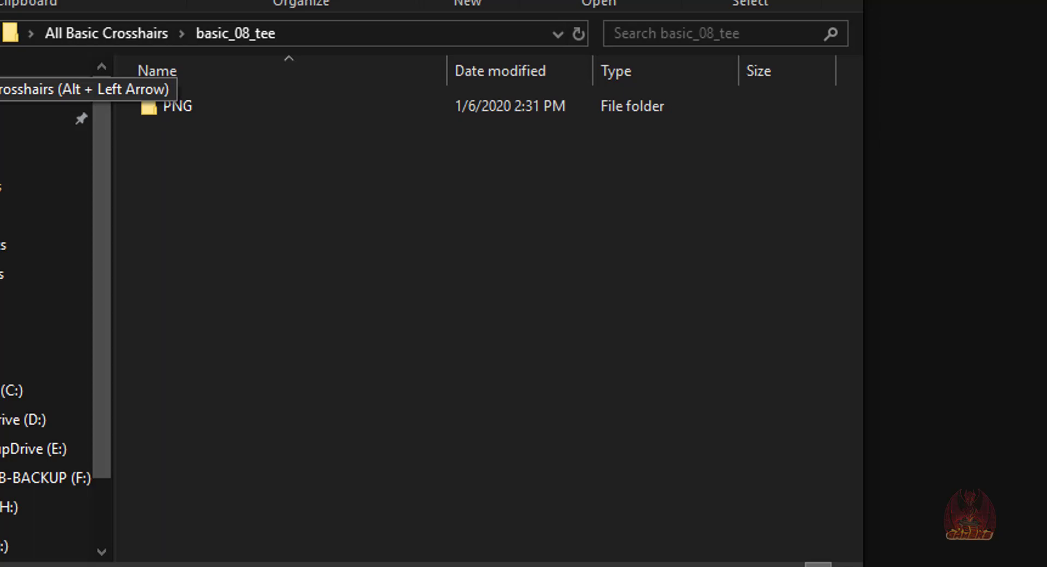
key("alt+Left")
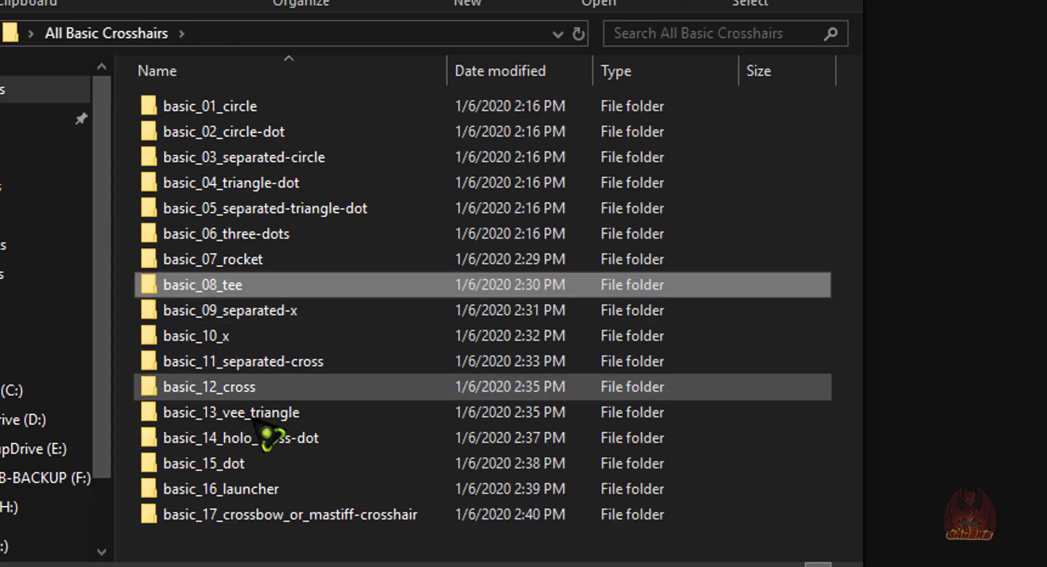
double_click(269, 362)
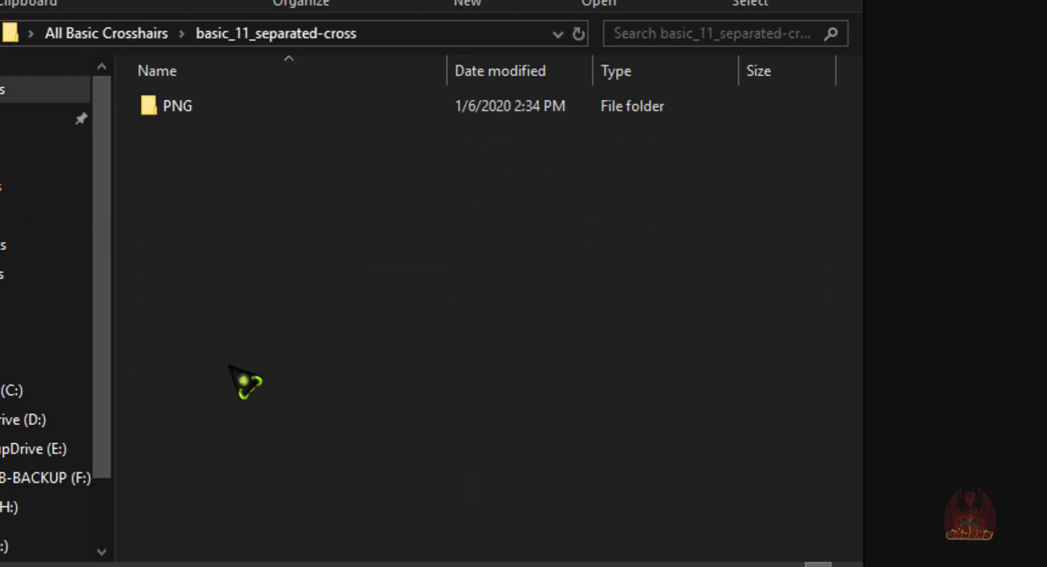
double_click(167, 115)
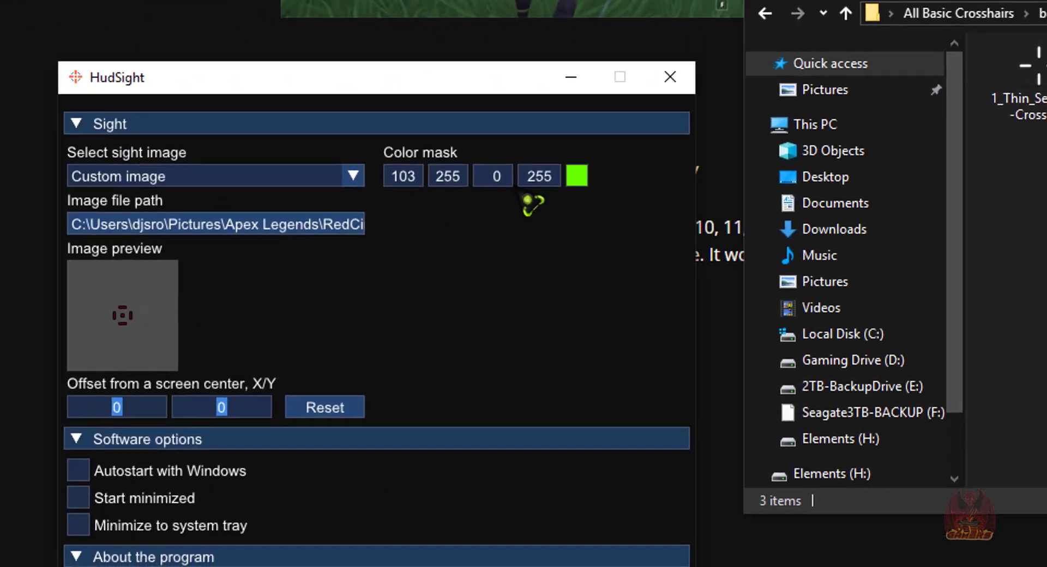
Step: Try darker mask shades, revert to the Original #67FF00FF green, and close HudSight
left_click(577, 176)
mouse_move(772, 272)
left_mouse_down()
mouse_move(804, 258)
mouse_move(794, 271)
mouse_move(797, 240)
mouse_move(791, 307)
mouse_move(794, 247)
left_mouse_up()
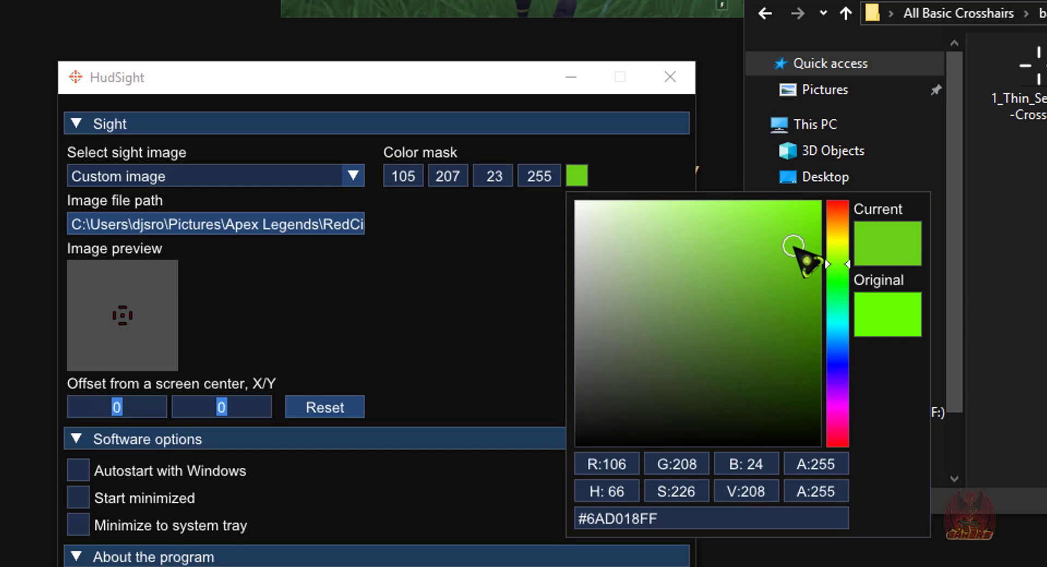
left_click(873, 308)
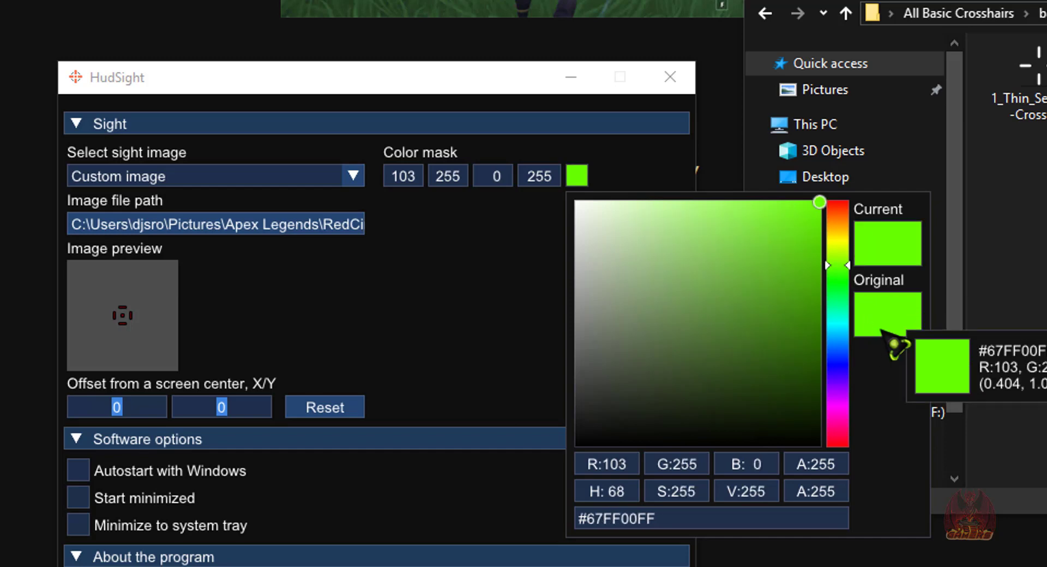
left_click_drag(734, 399, 733, 404)
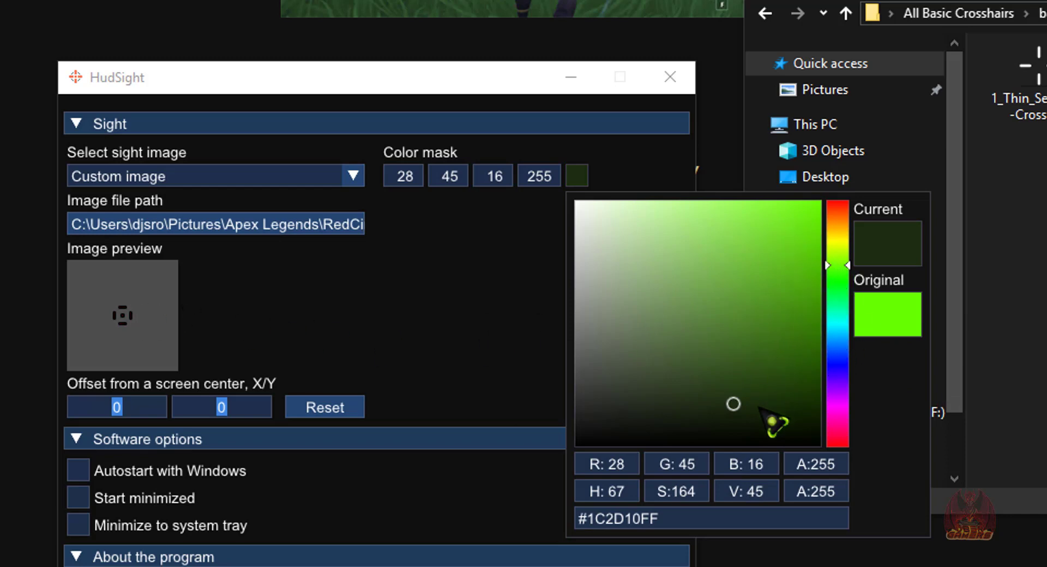
left_click(889, 327)
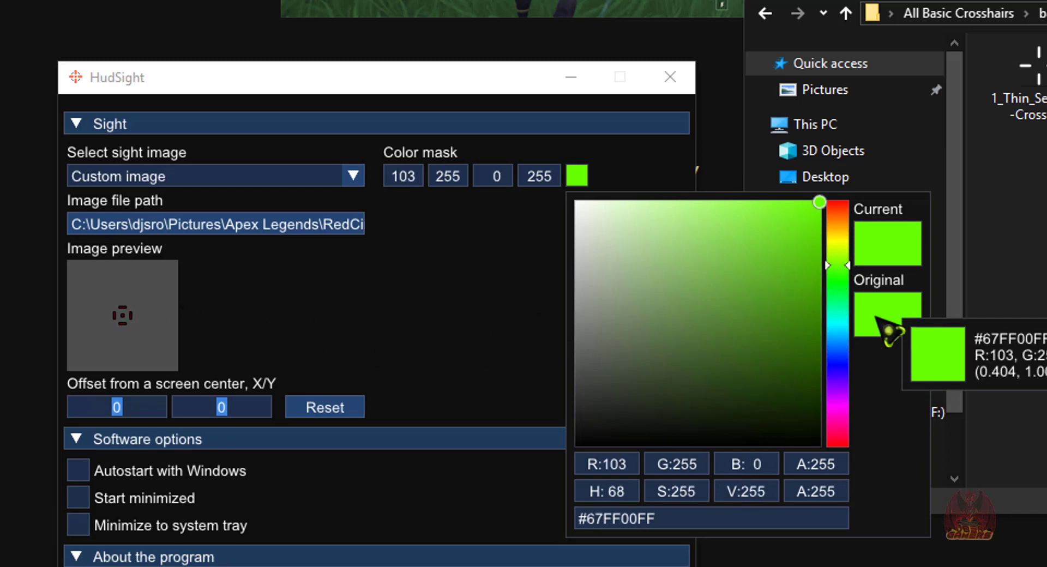
left_click(460, 279)
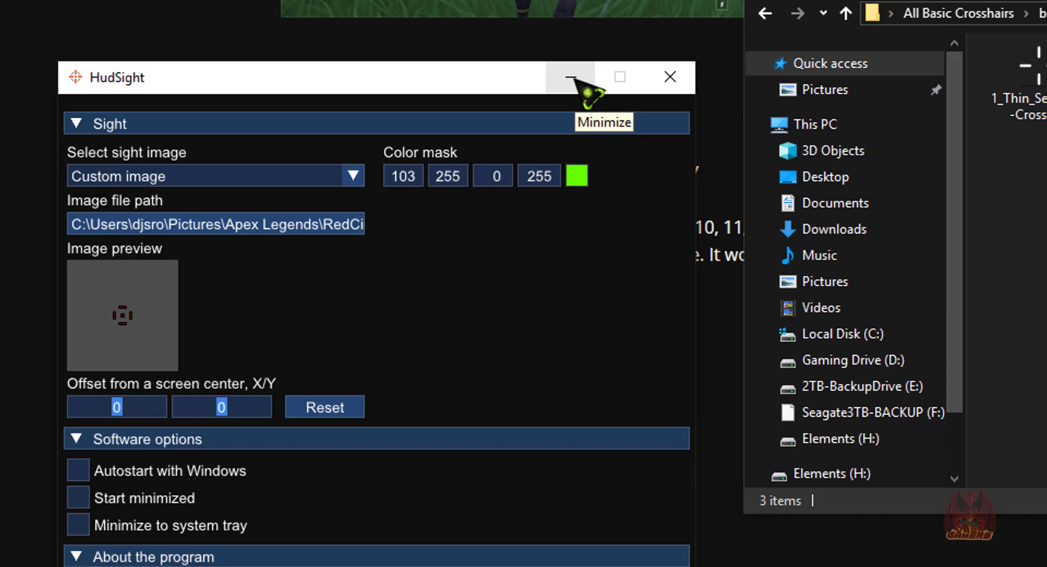
left_click(677, 86)
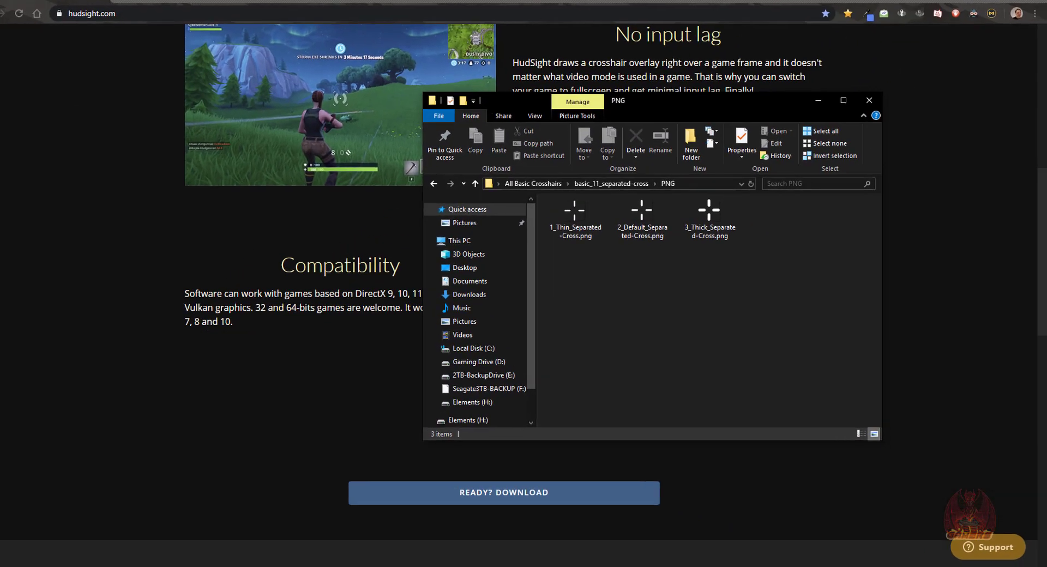
Step: Reveal the hidden tray icons to relaunch HudSight's settings window
left_click(930, 564)
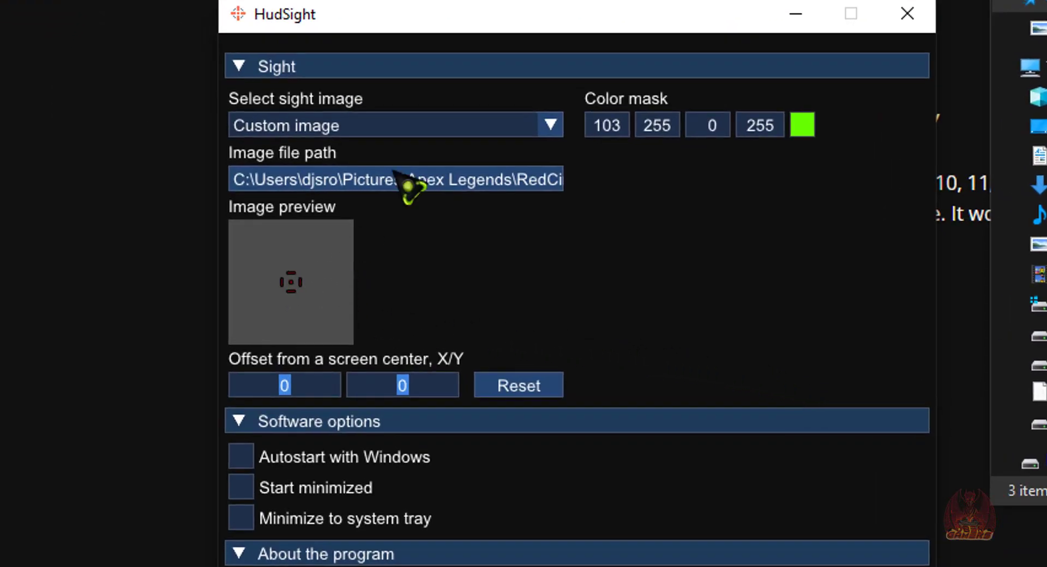
Step: Nudge HudSight aside and return Explorer to All Basic Crosshairs, selecting basic_17_crossbow_or_mastiff-crosshair
left_click_drag(541, 20, 572, 11)
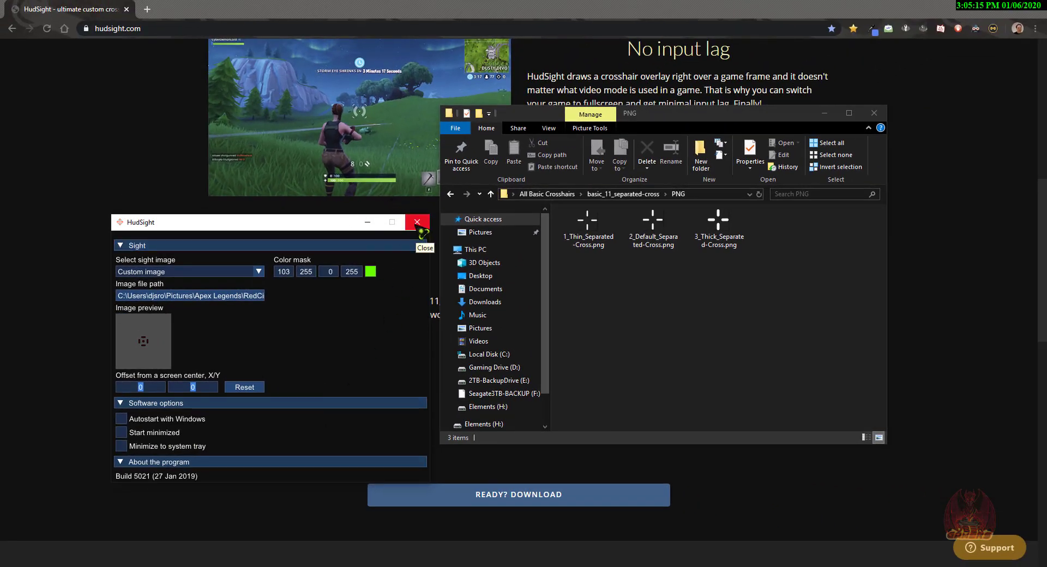
left_click(451, 194)
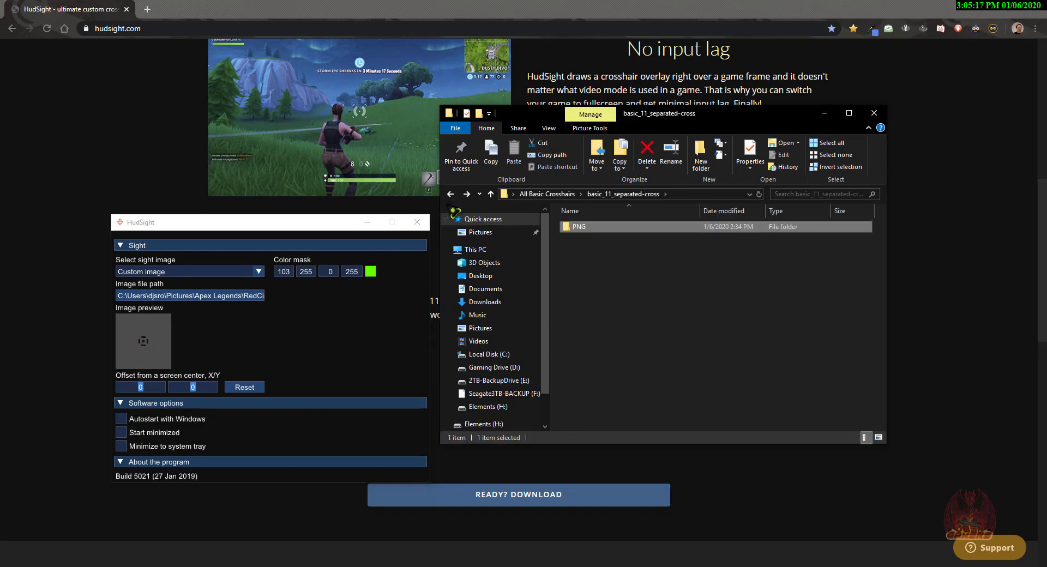
left_click(452, 194)
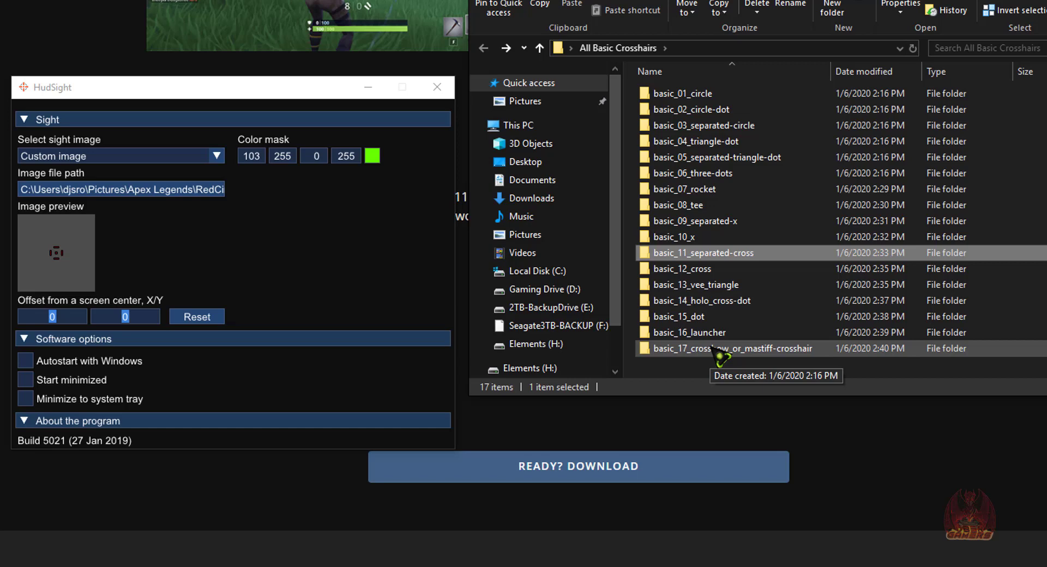
left_click(695, 352)
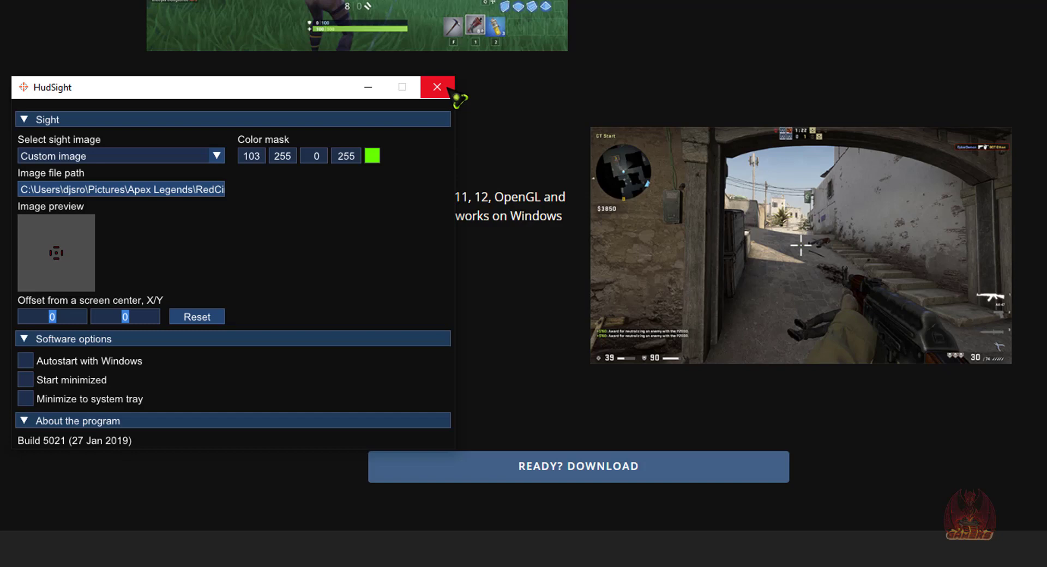
Step: Close the HudSight window, leaving the hudsight.com page in view
left_click(437, 87)
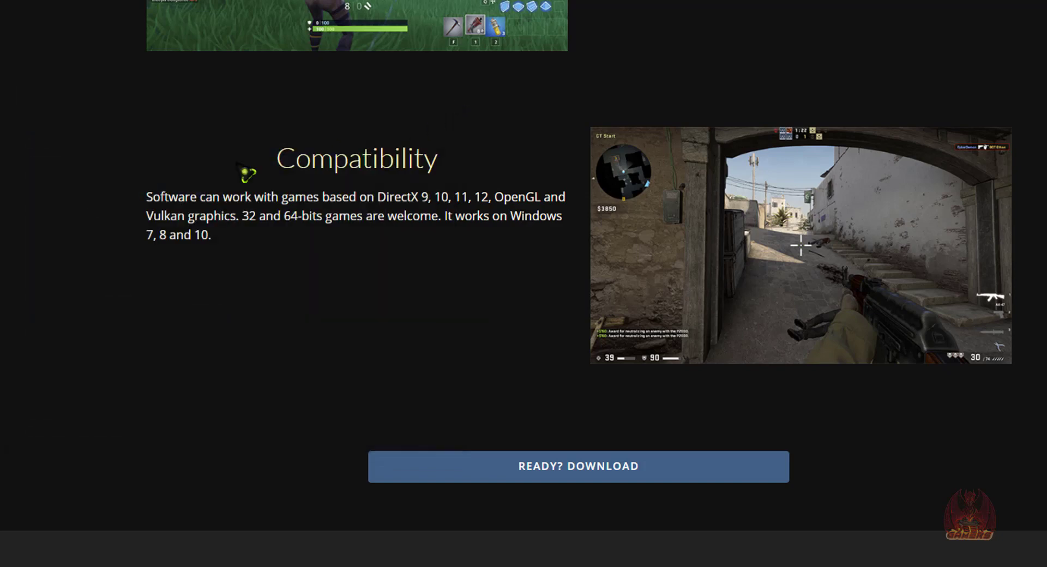